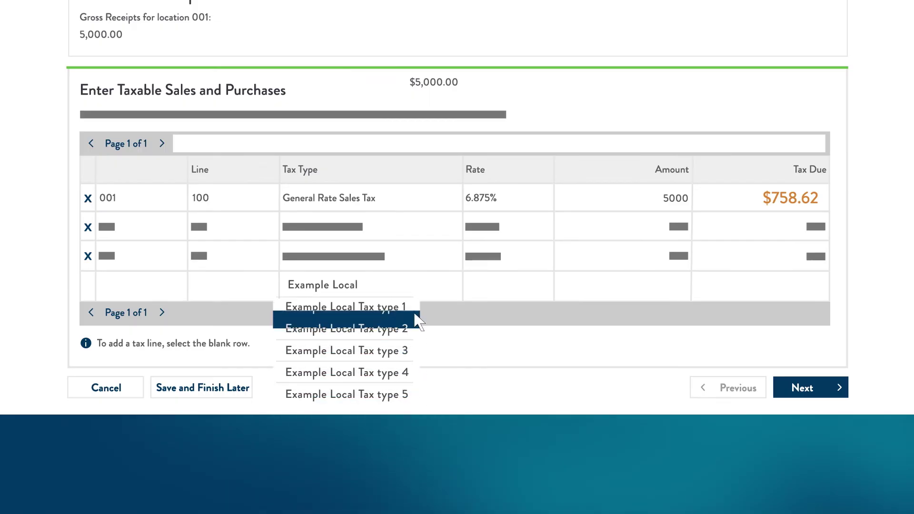
Step: Set the new blank tax line's type to Example Local Tax type 1
{"action": "left_click", "coordinate": [416, 307]}
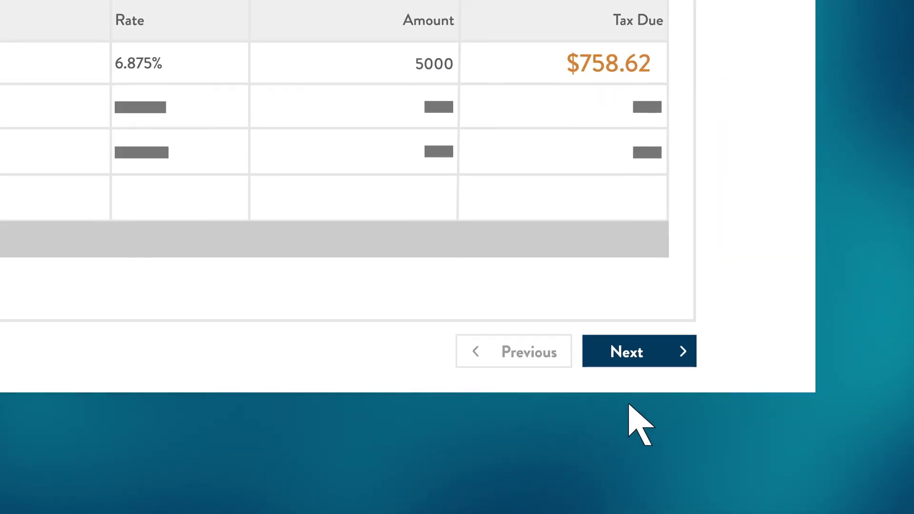
Step: Pass the Return Summary to reach payment information with $758.62 due
{"action": "left_click", "coordinate": [658, 364]}
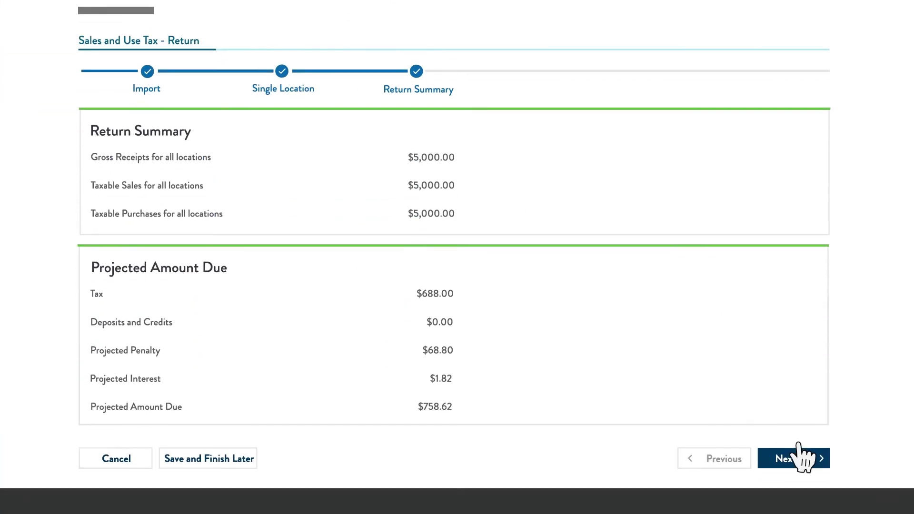
{"action": "left_click", "coordinate": [812, 444]}
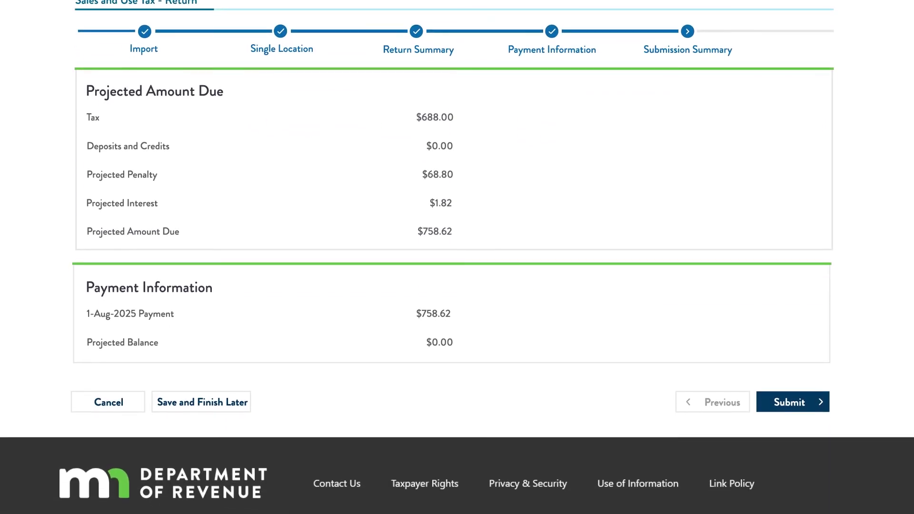
Step: Submit the sales and use tax return with its $758.62 payment
{"action": "left_click", "coordinate": [814, 410]}
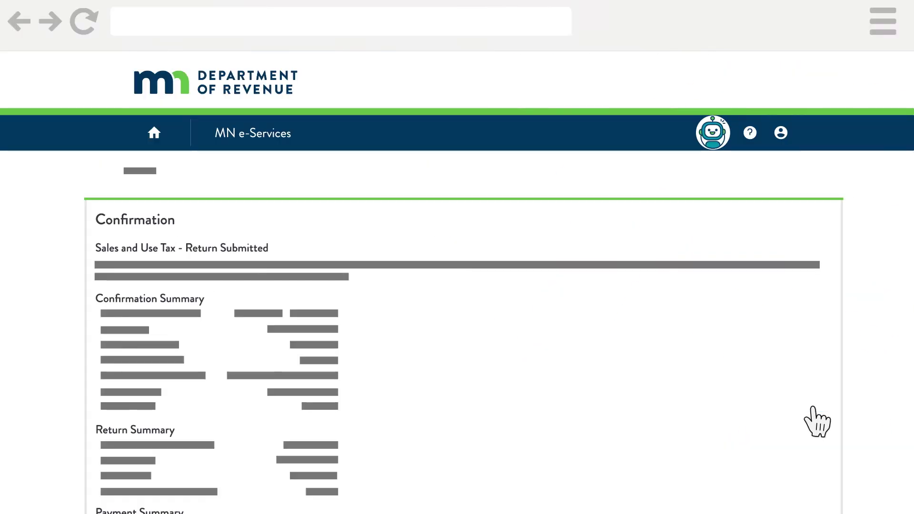